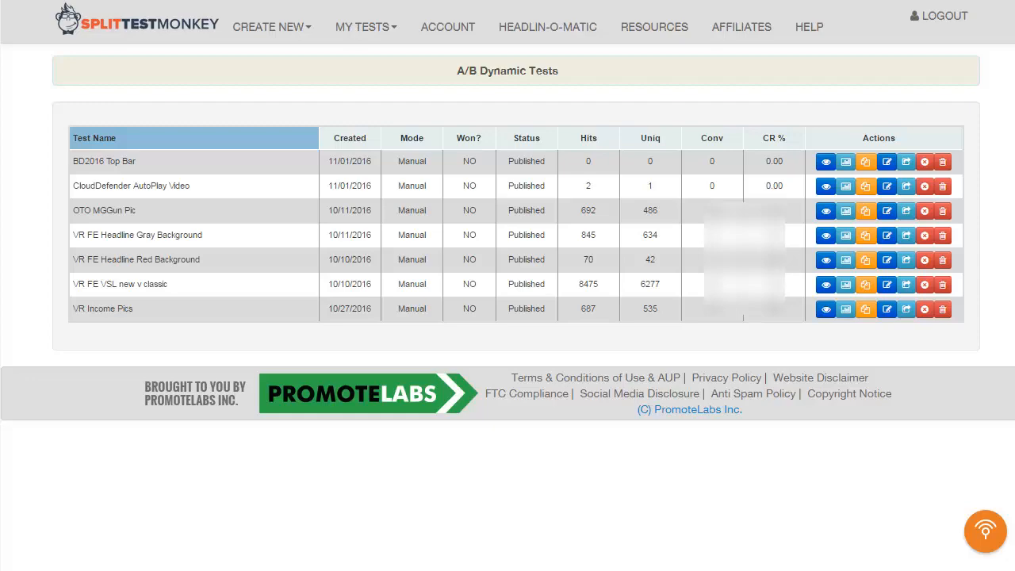
Step: Create a new A/B Dynamic Test and name it QSIM Headline Color
click(268, 27)
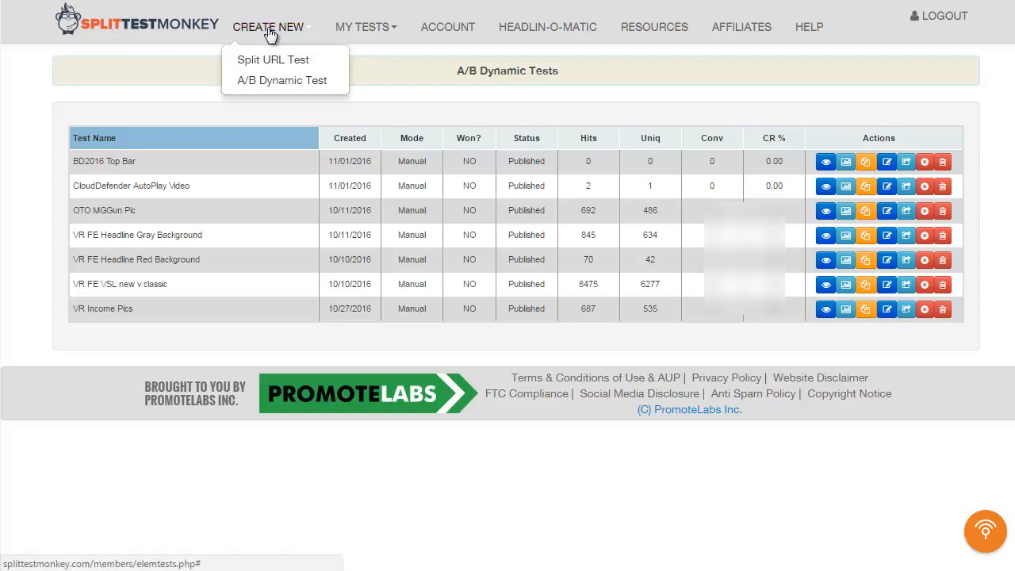
click(288, 84)
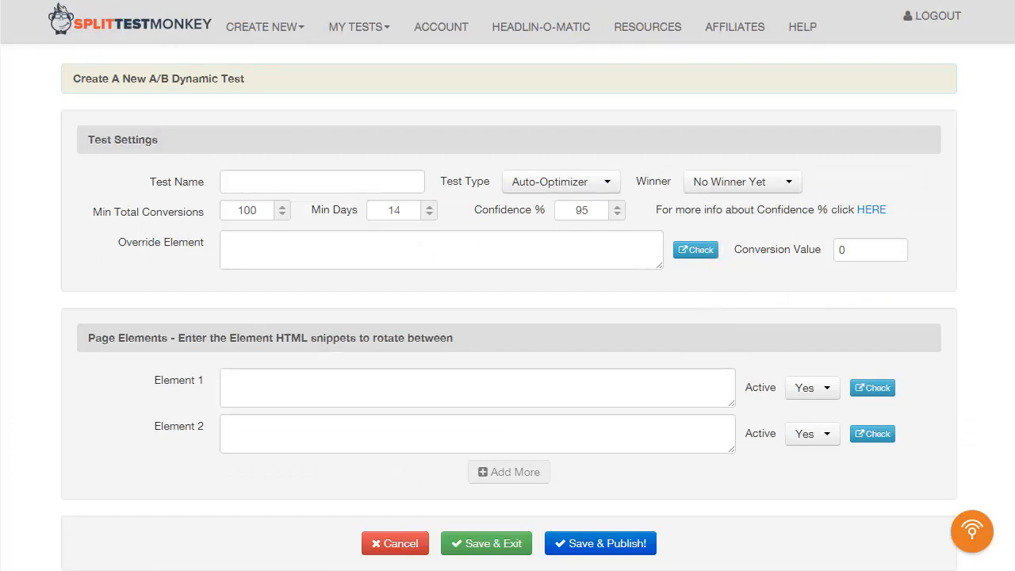
click(261, 186)
text(QSIM Headline Color)
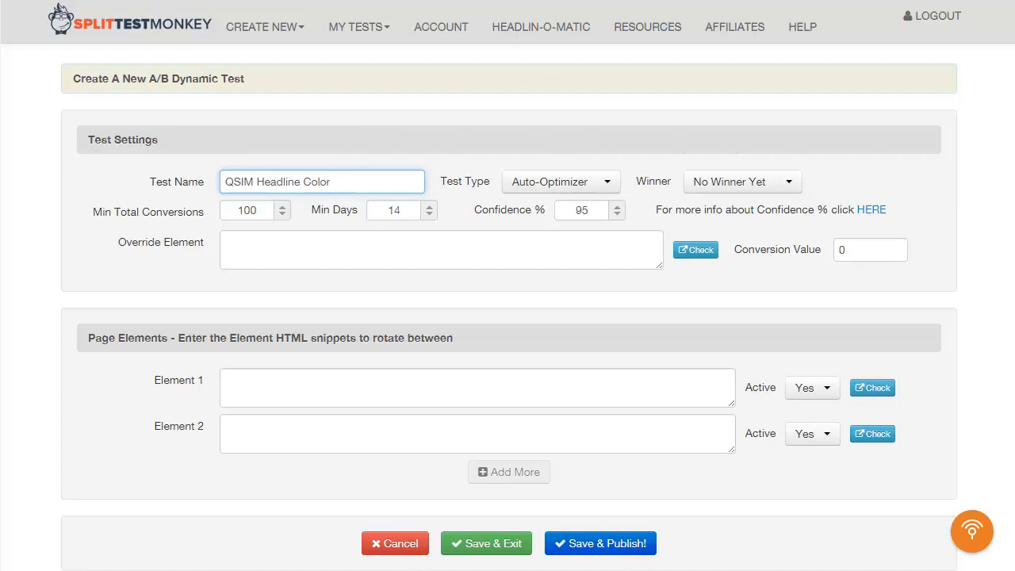
click(671, 139)
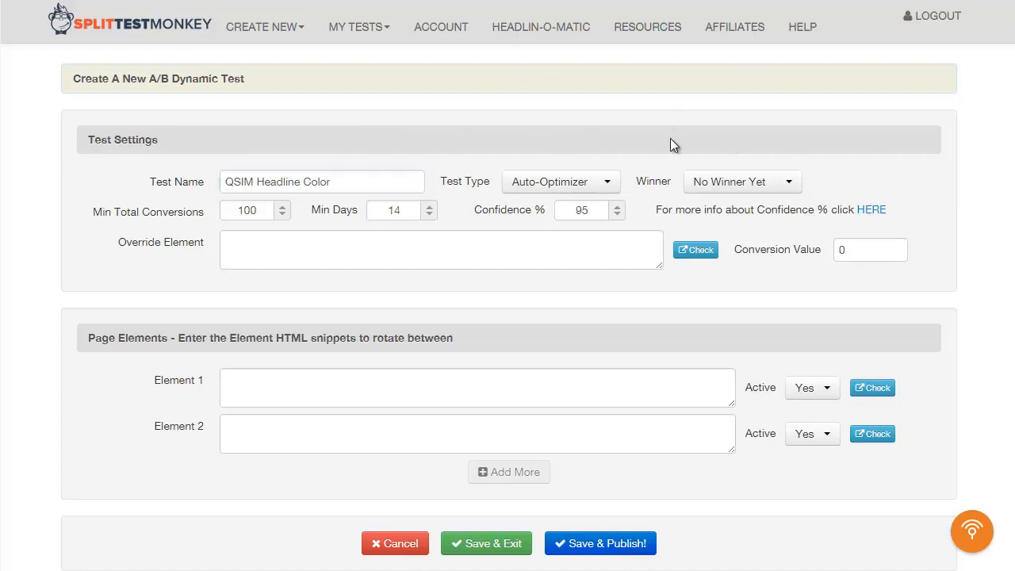
Step: Set the test type of the QSIM Headline Color test to Manual
click(608, 188)
click(611, 187)
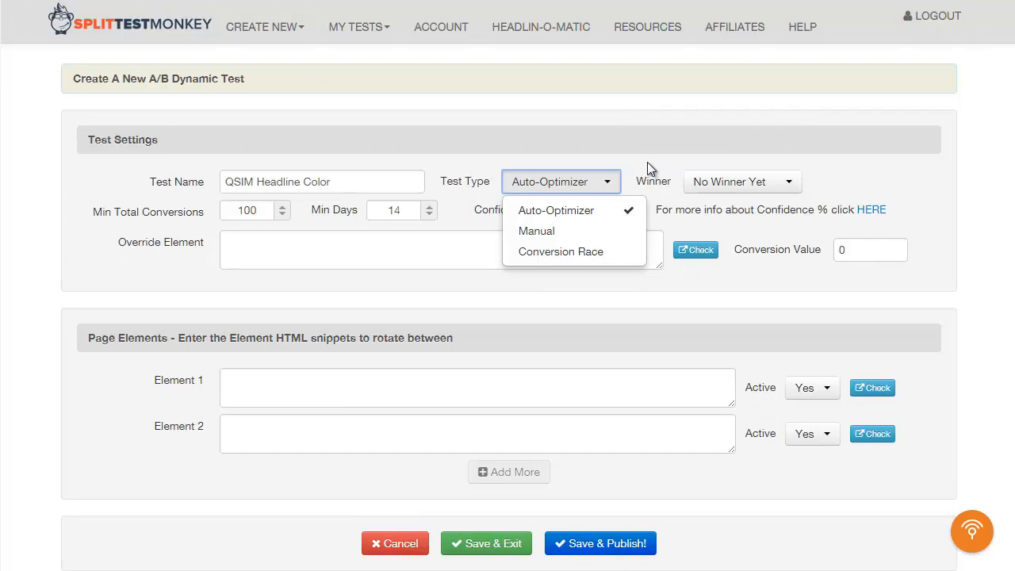
click(580, 232)
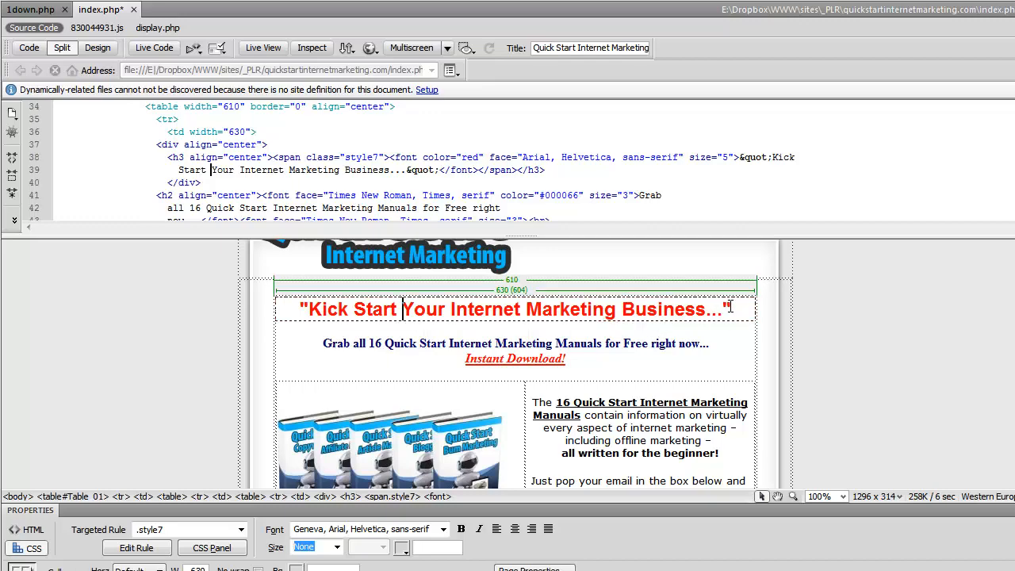
Step: Switch to index.php in Dreamweaver and copy the complete h3 code of the "Kick Start Your Internet Marketing Business..." headline
drag(731, 309, 300, 316)
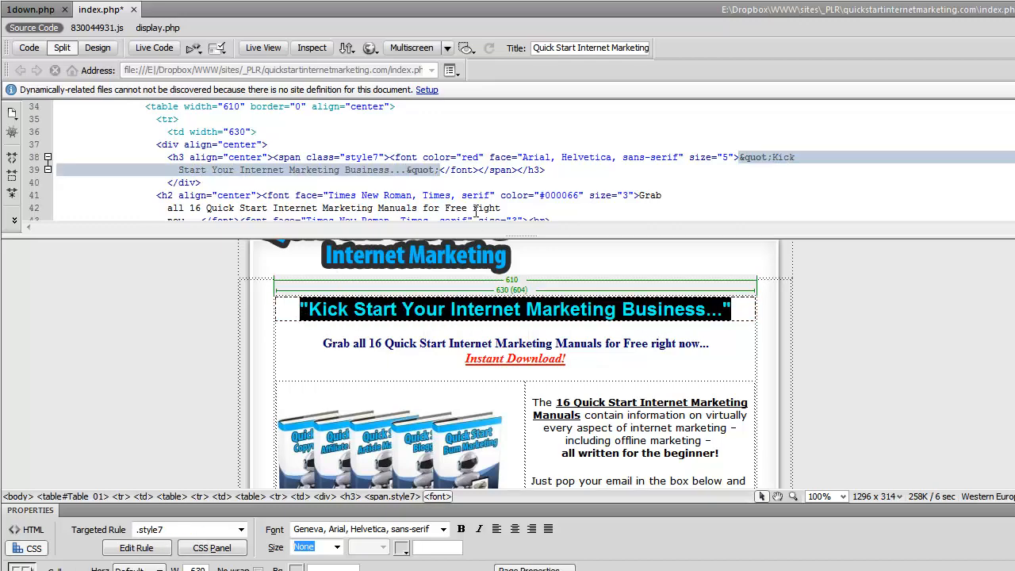
drag(546, 170, 167, 158)
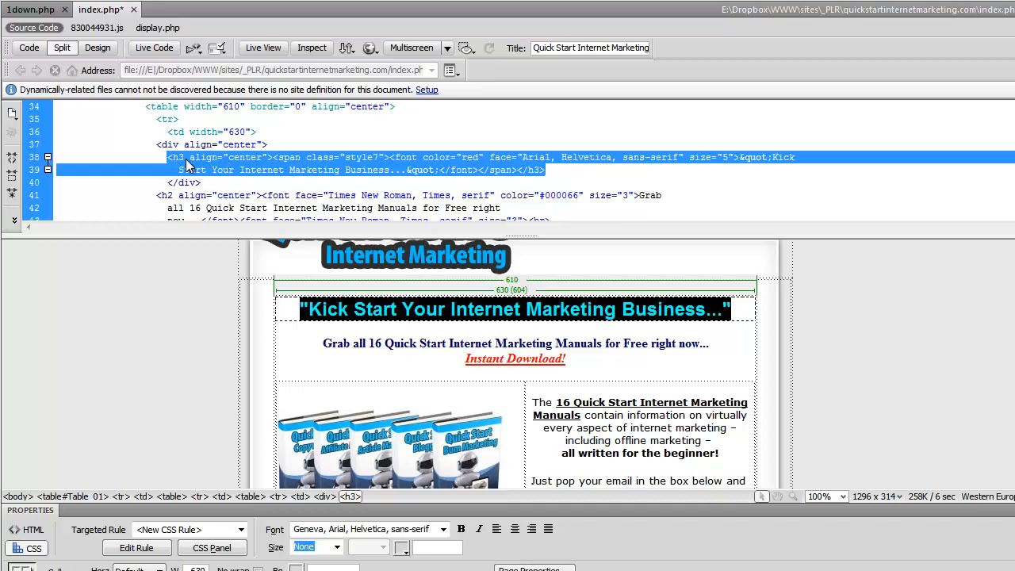
right_click(436, 171)
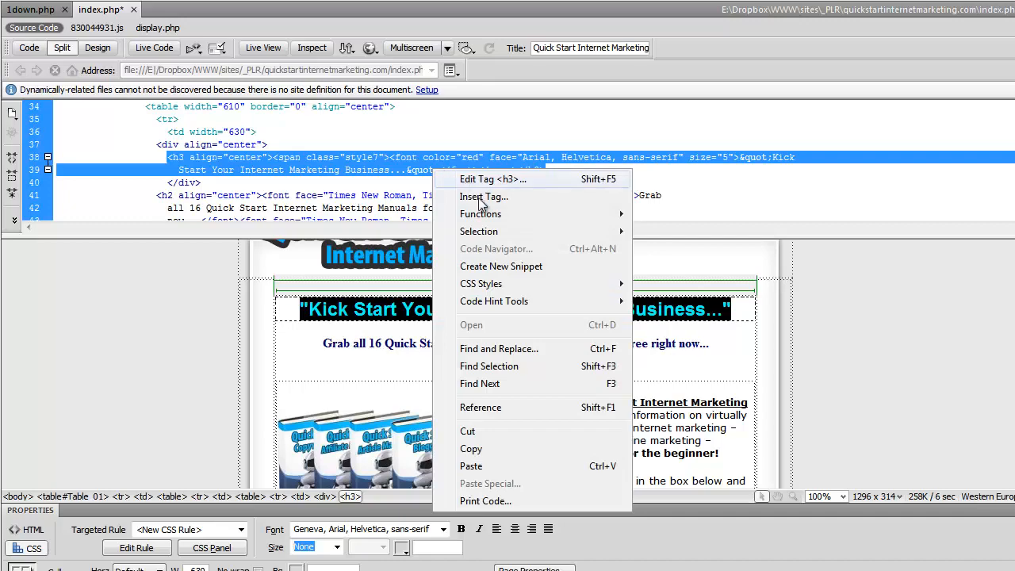
click(476, 449)
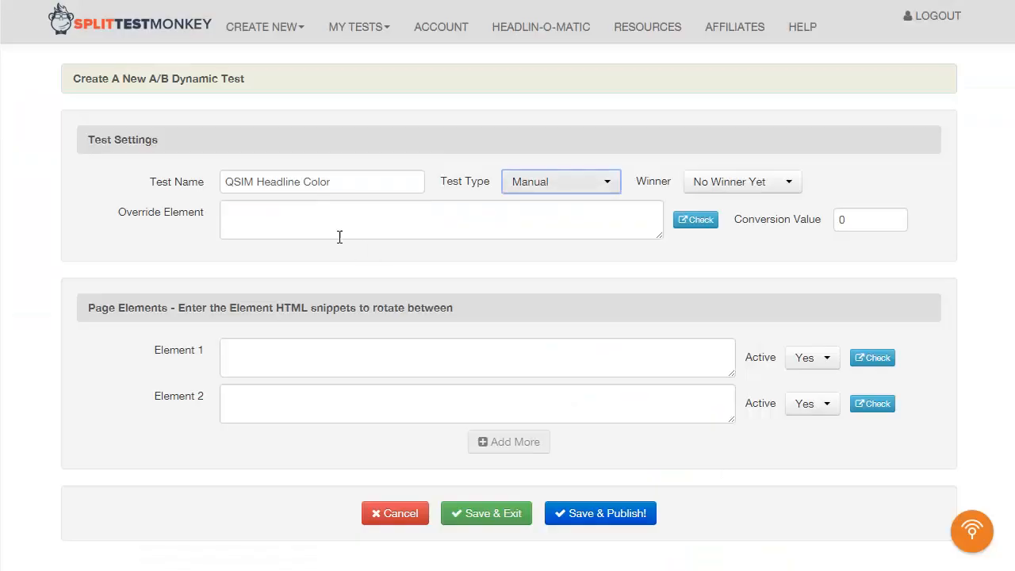
Step: Return to Split Test Monkey and paste the headline code into Override Element, Element 1 and Element 2
click(303, 223)
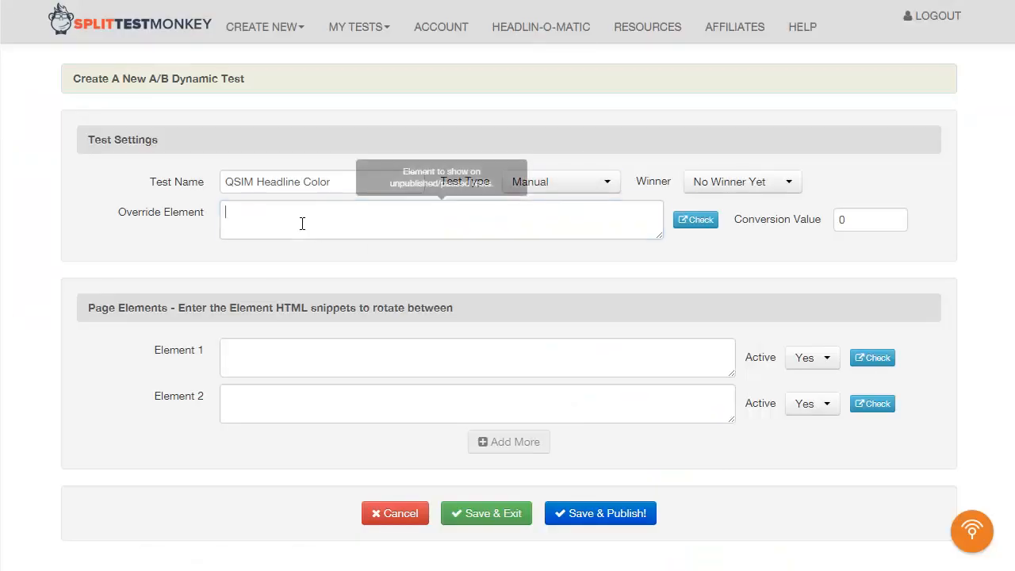
key(ctrl+v)
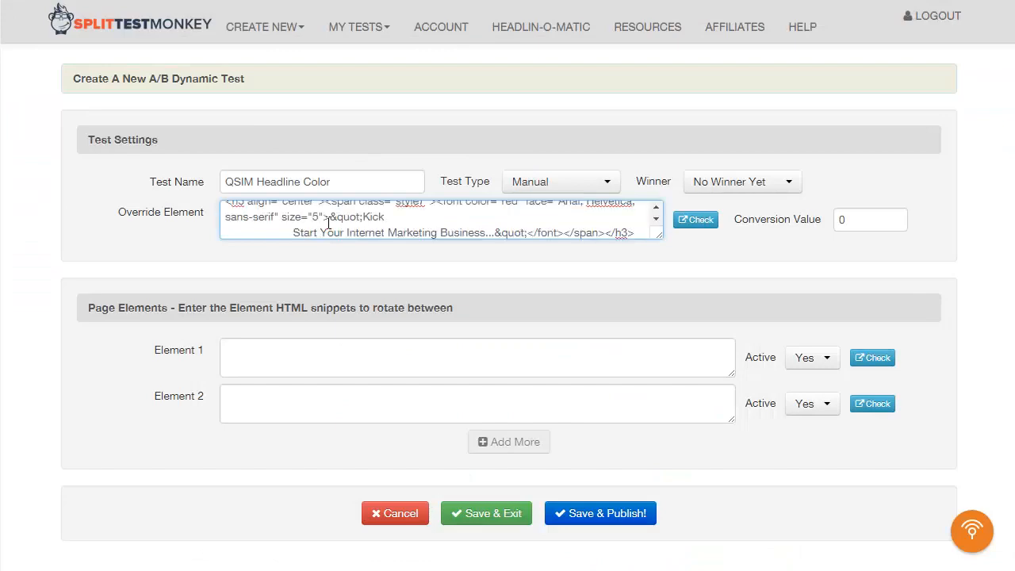
click(336, 356)
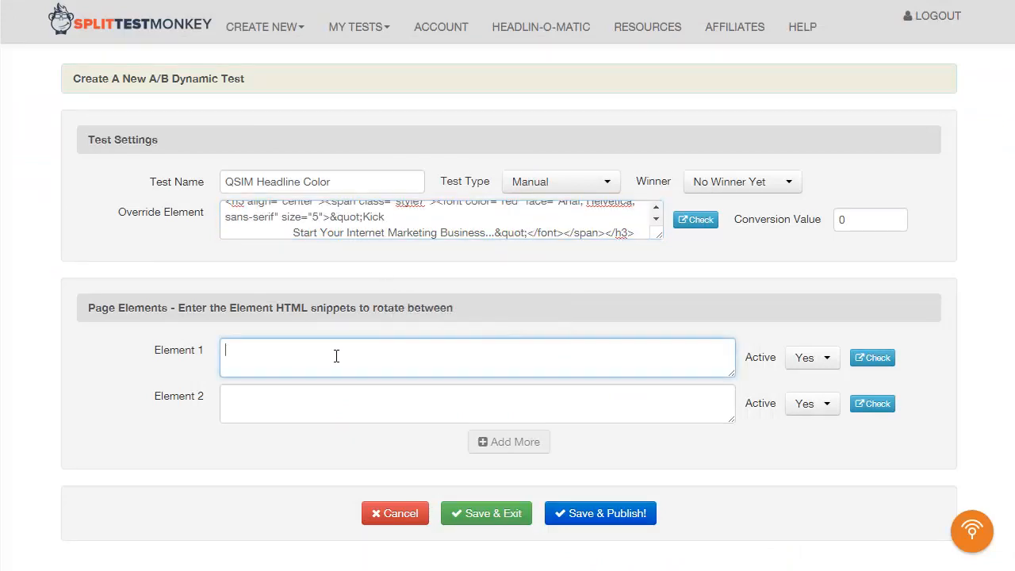
key(ctrl+v)
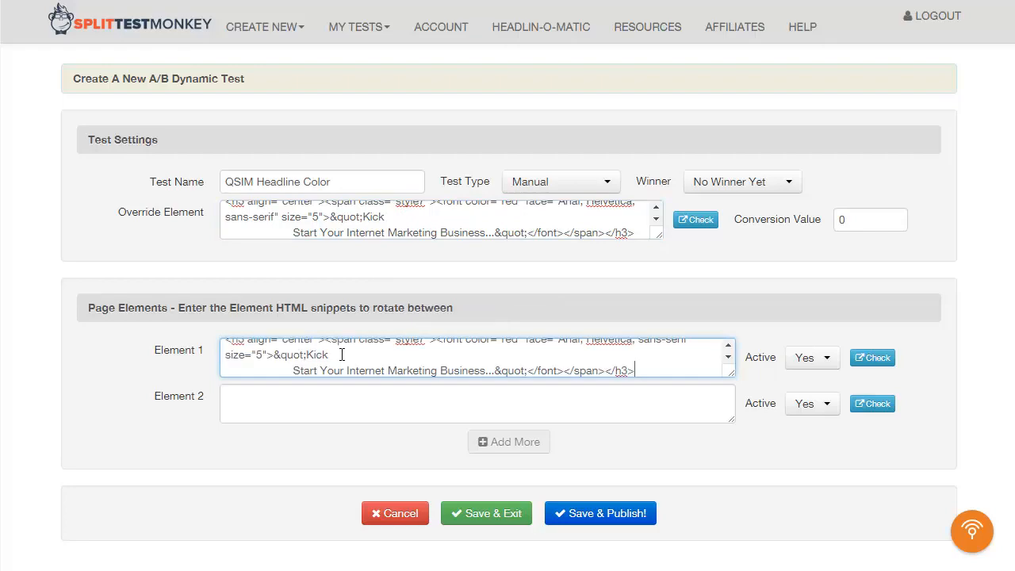
click(297, 401)
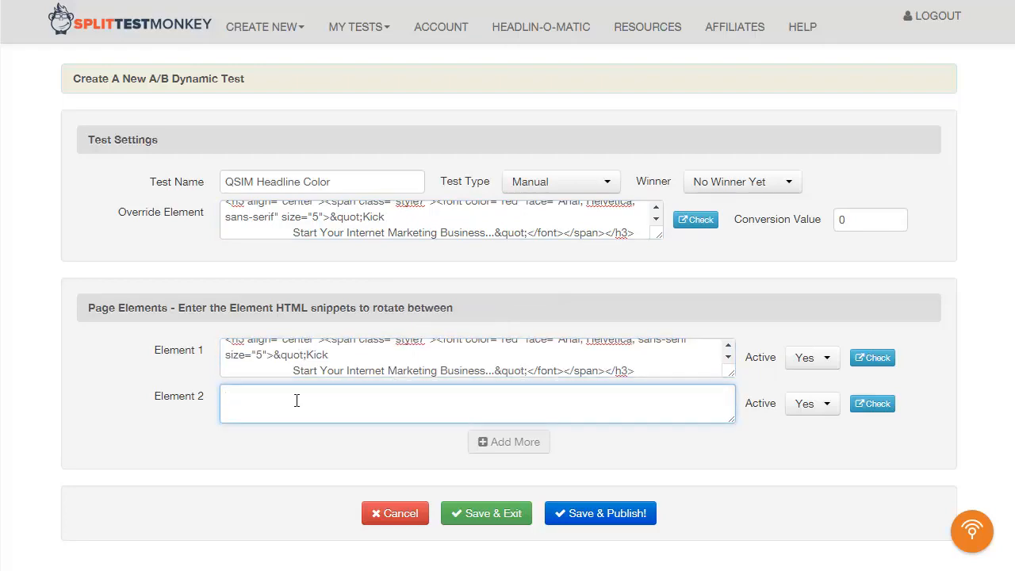
key(ctrl+v)
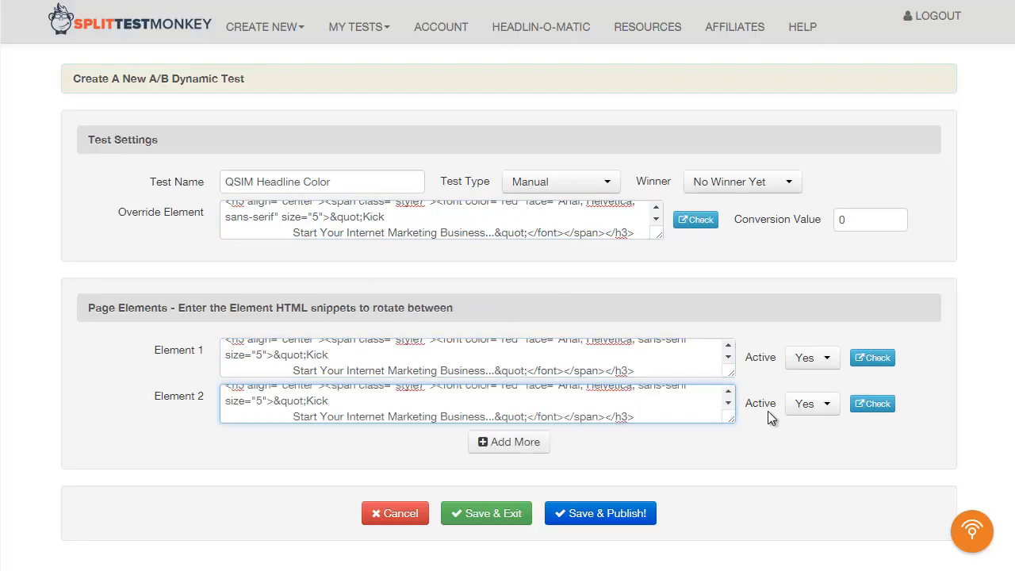
Step: Change the font color in the Element 2 headline code to blue
click(729, 393)
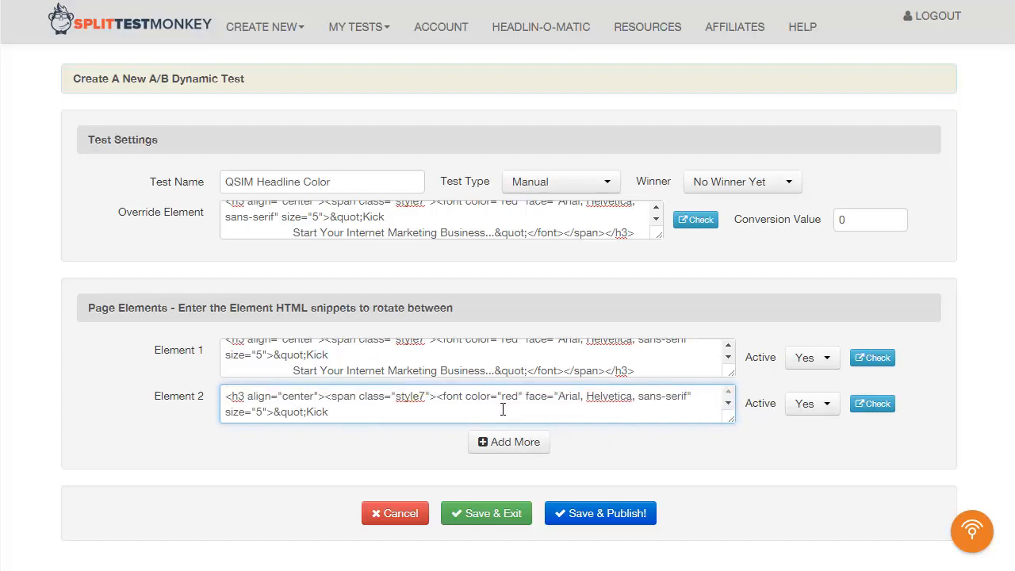
drag(501, 399, 518, 399)
text(blue)
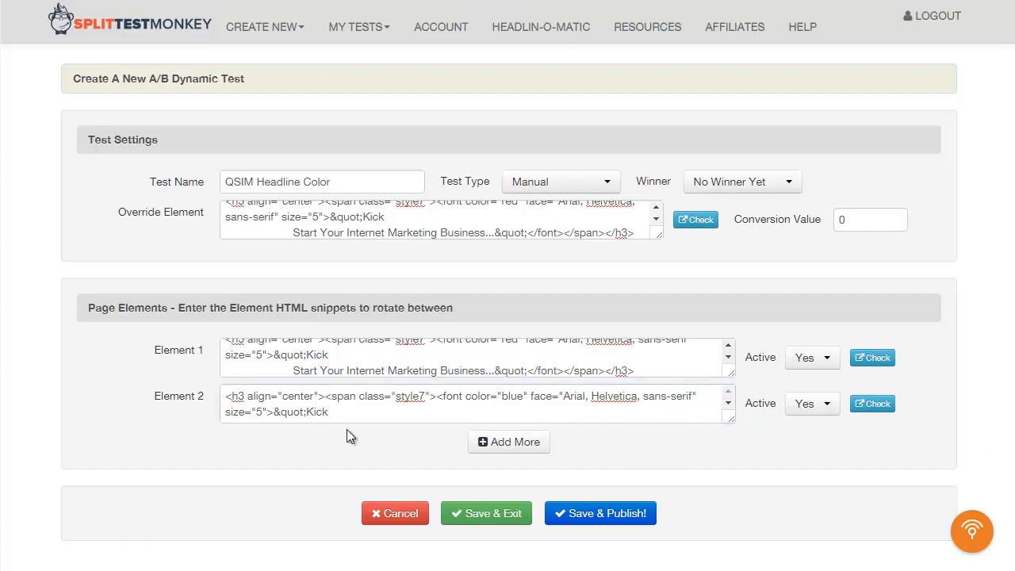
Step: Remove the line break and extra spaces between "Kick" and "Start" in the Element 1 and Element 2 code
click(336, 354)
drag(336, 355, 292, 370)
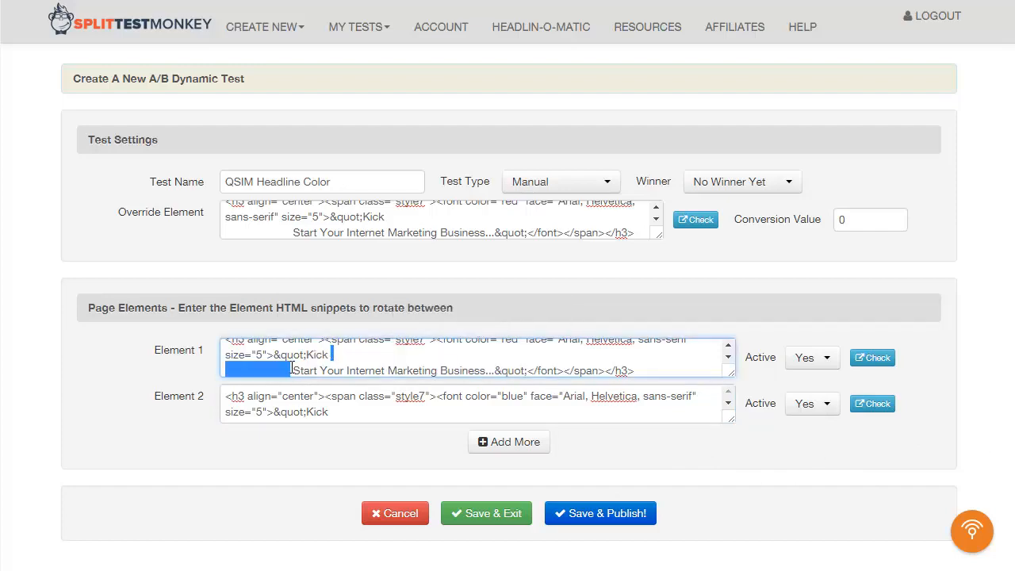
click(338, 412)
drag(338, 412, 324, 431)
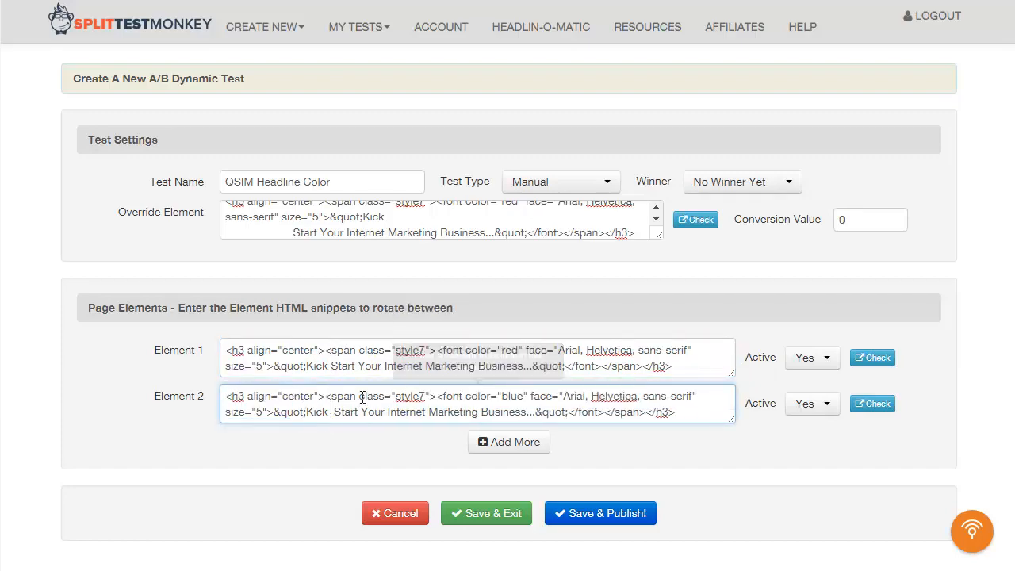
key(Delete)
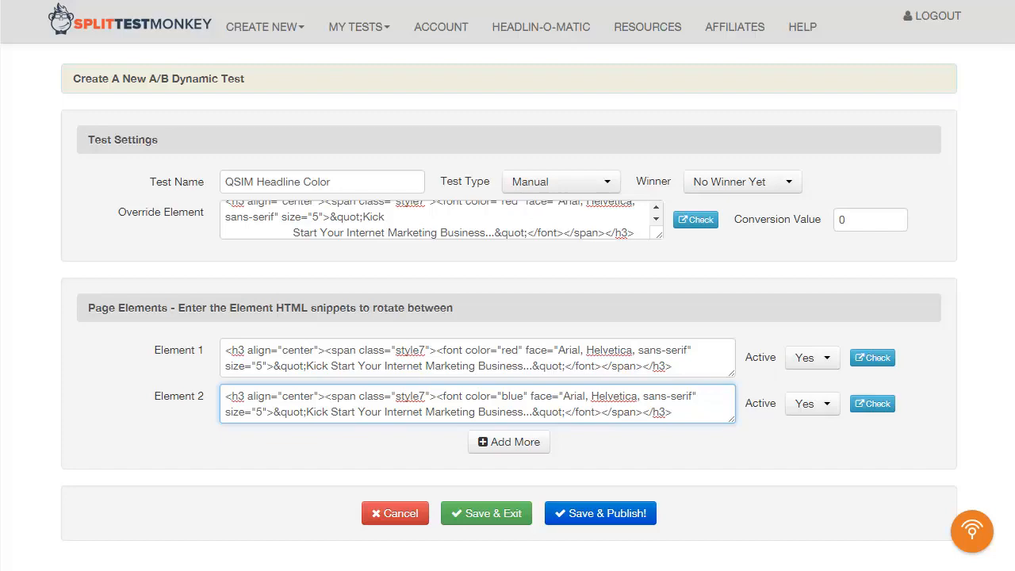
Step: Save and publish the test, and copy its element snippet
click(872, 523)
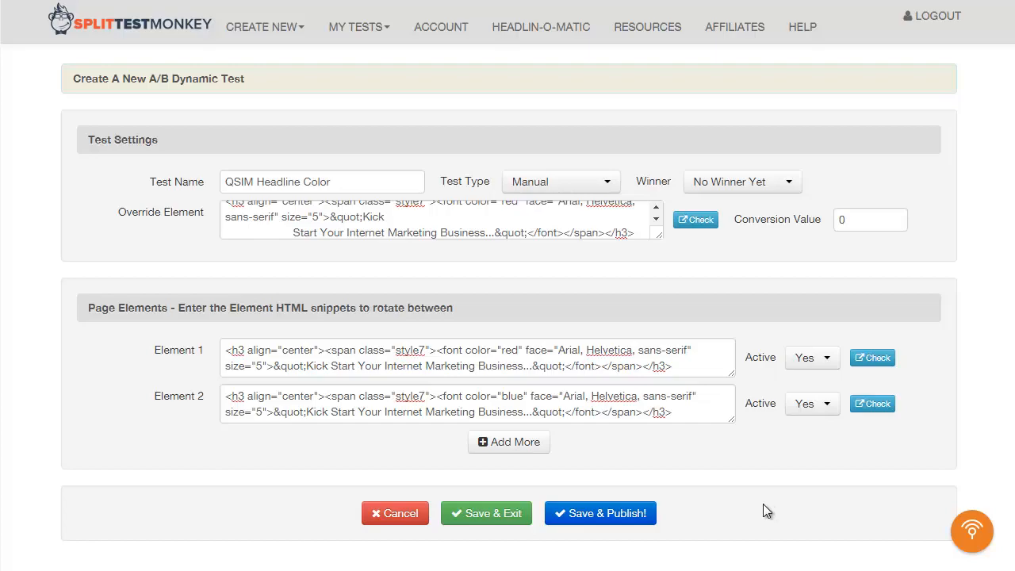
click(619, 516)
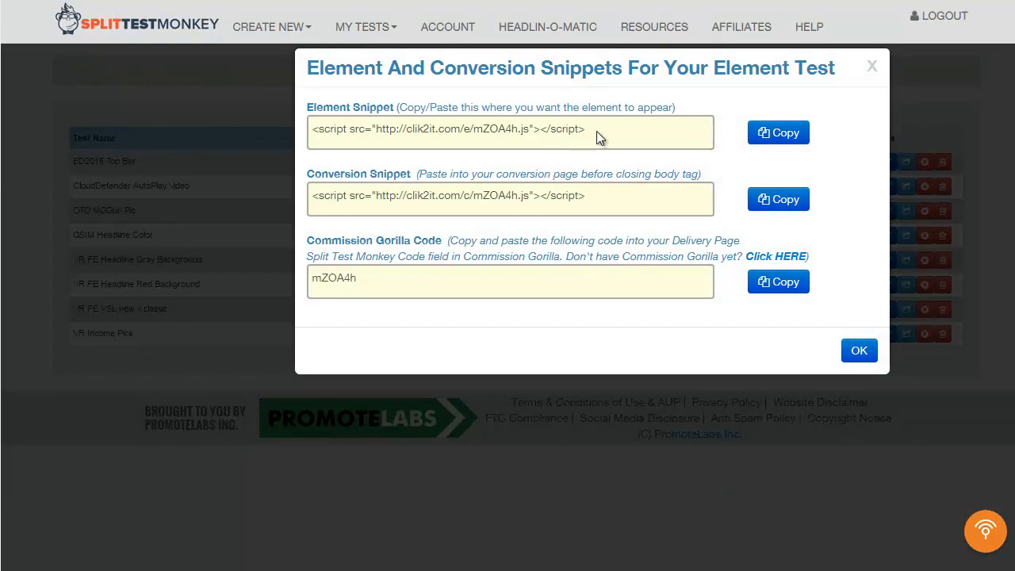
drag(593, 131, 318, 137)
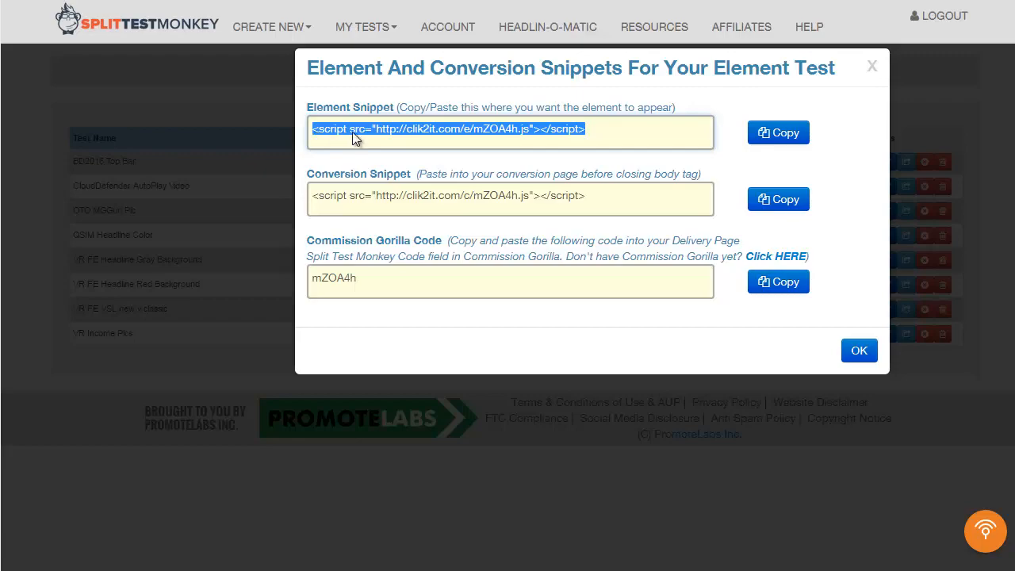
key(alt+Tab)
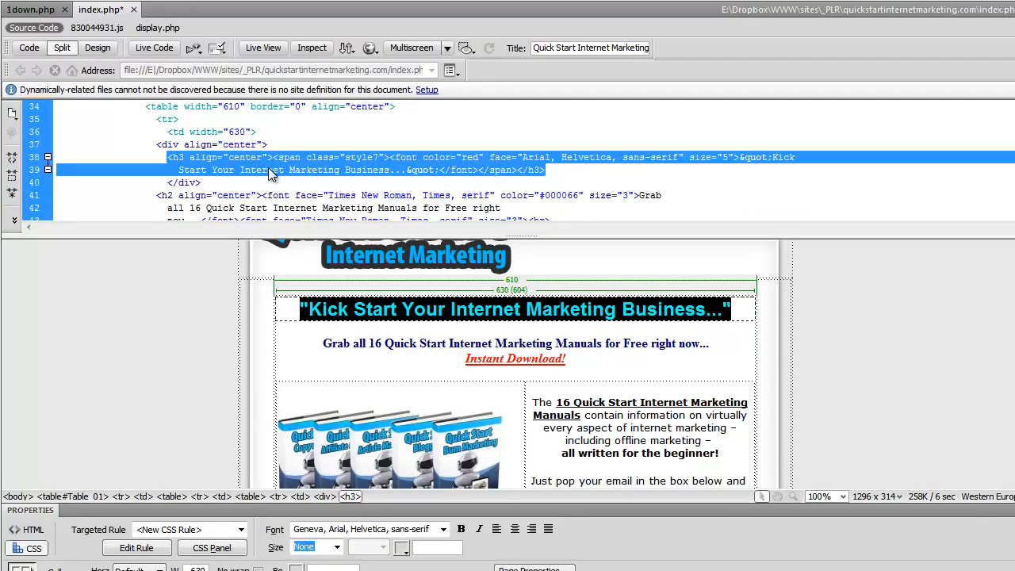
click(549, 169)
drag(549, 170, 167, 157)
text(<script src="http://clik2it.com/e/mZOA4h.js"></script>)
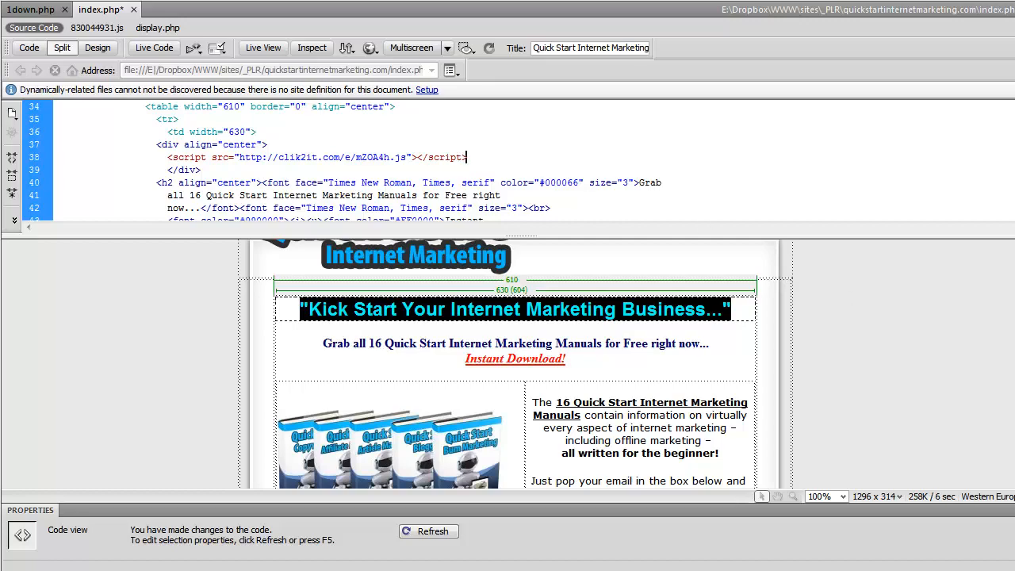
key(F5)
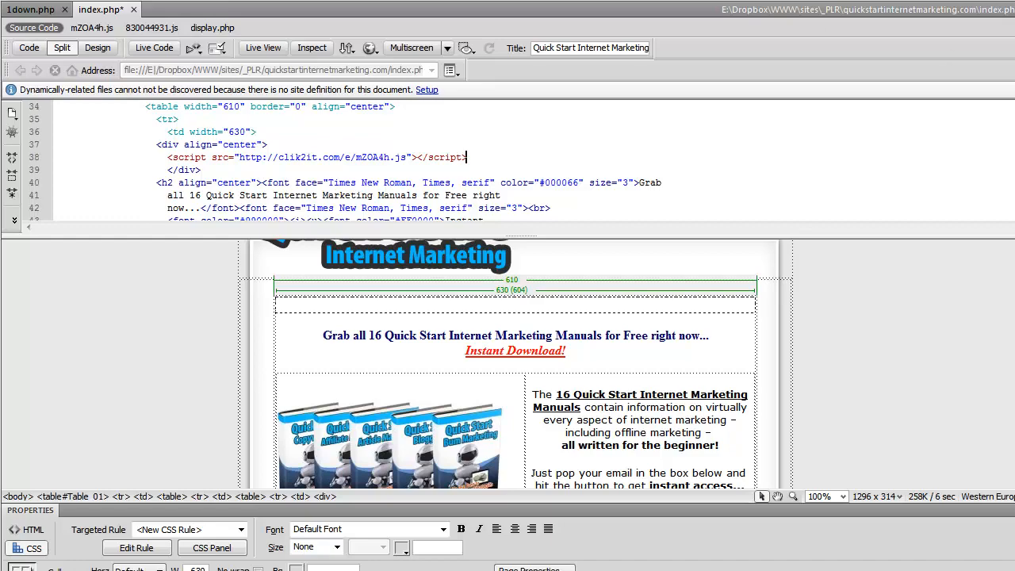
Step: Switch back to Split Test Monkey and copy the test's conversion snippet
key(alt+Tab)
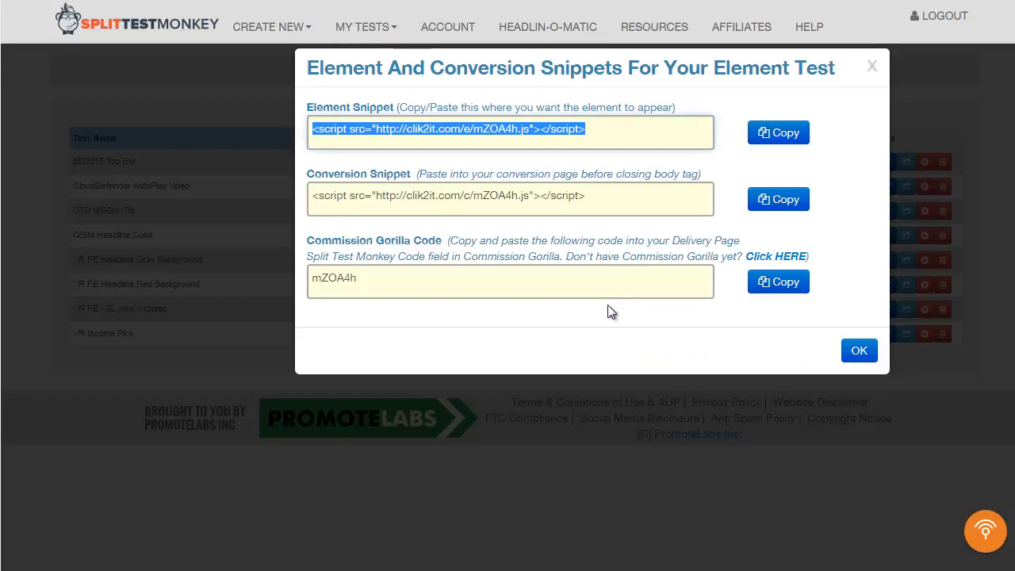
click(602, 197)
drag(599, 197, 310, 197)
key(ctrl+c)
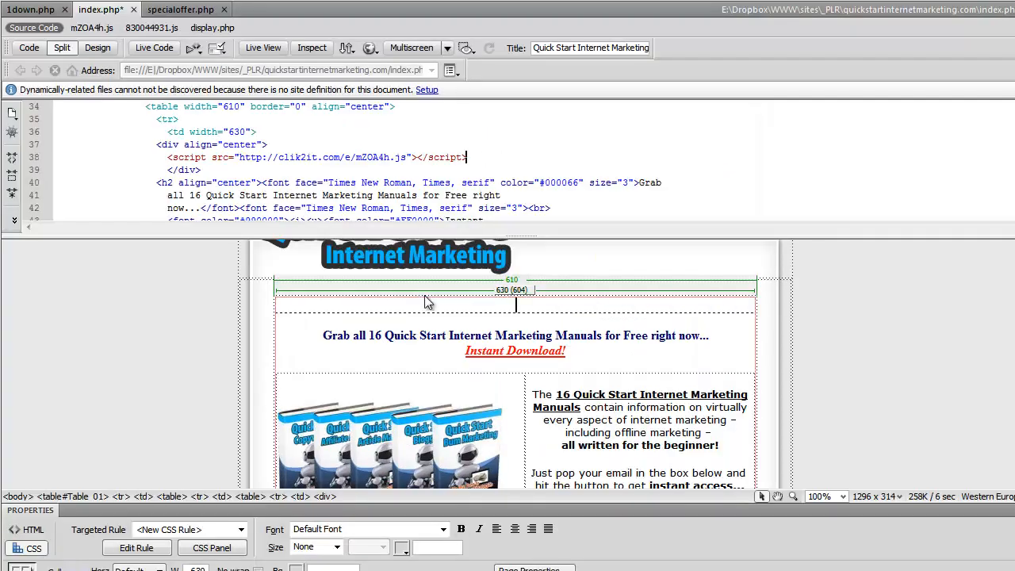
Step: Paste the conversion snippet on a new line before the closing body tag of specialoffer.php in Dreamweaver, and close Split Test Monkey's snippets dialog
click(175, 10)
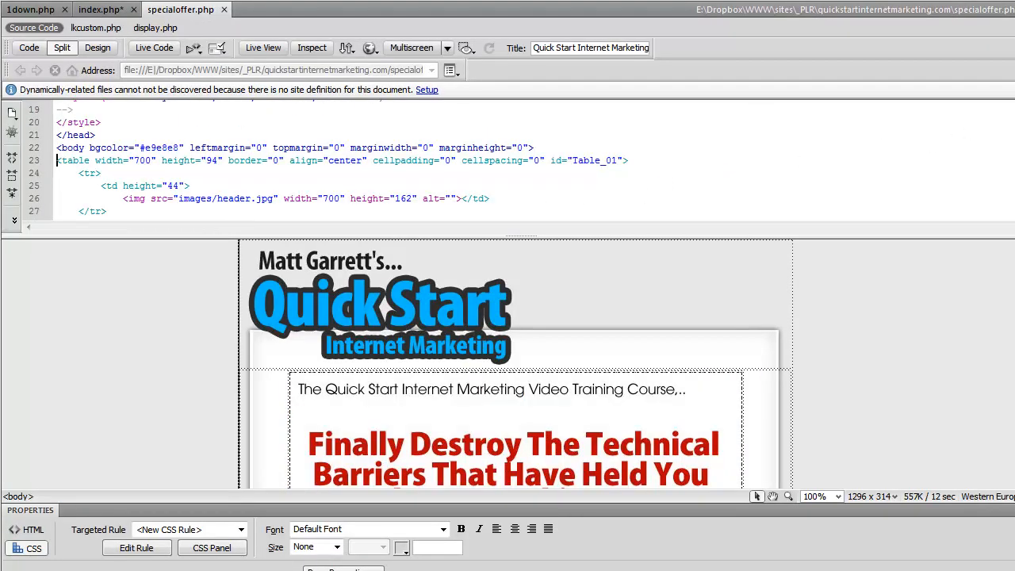
key(ctrl+a)
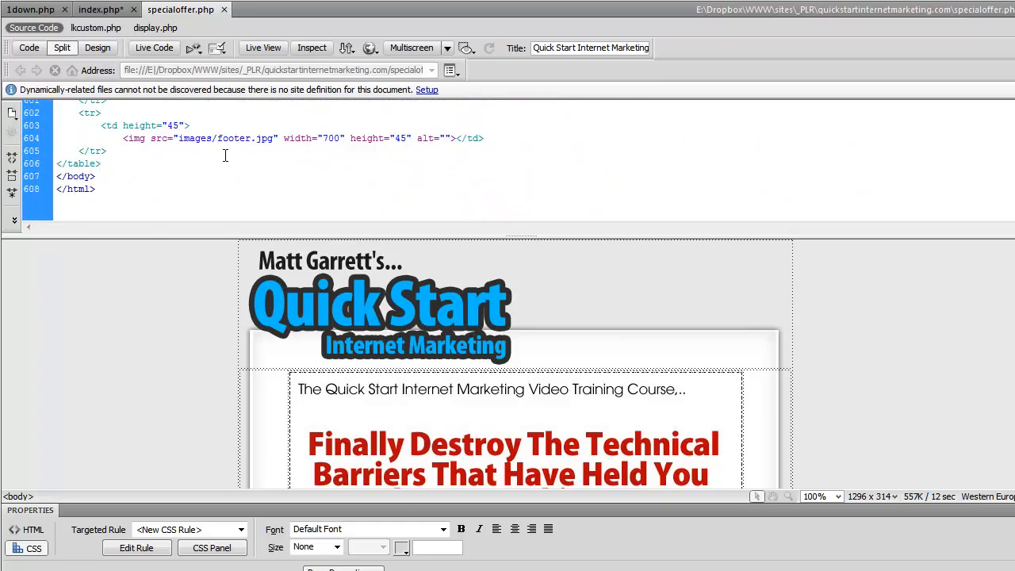
key(Return)
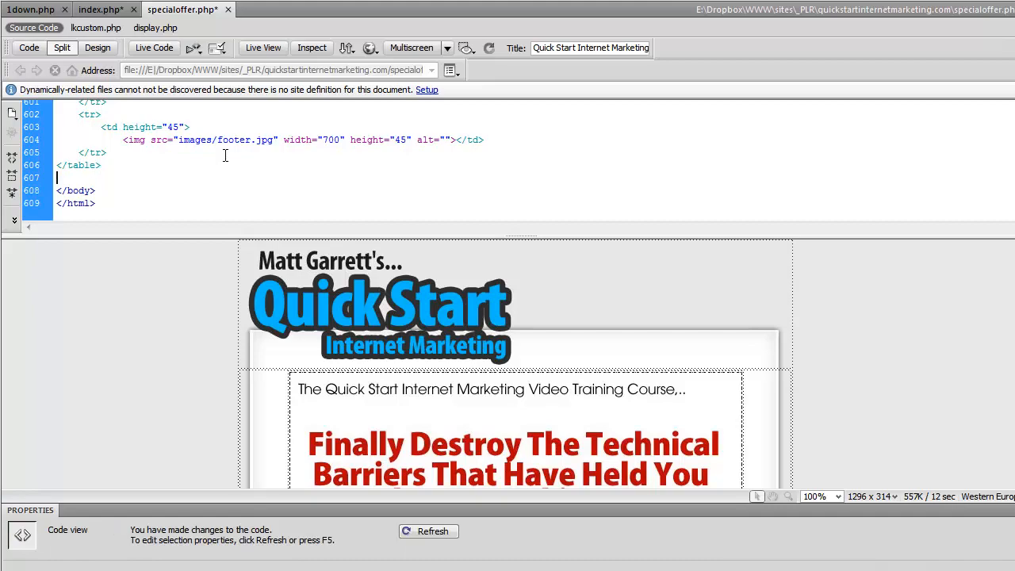
key(ctrl+v)
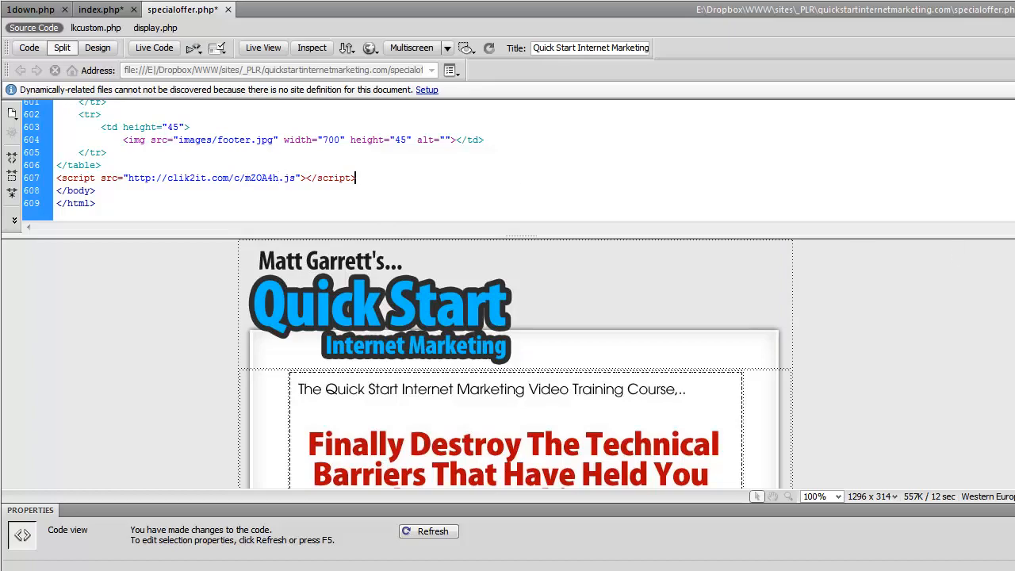
key(F5)
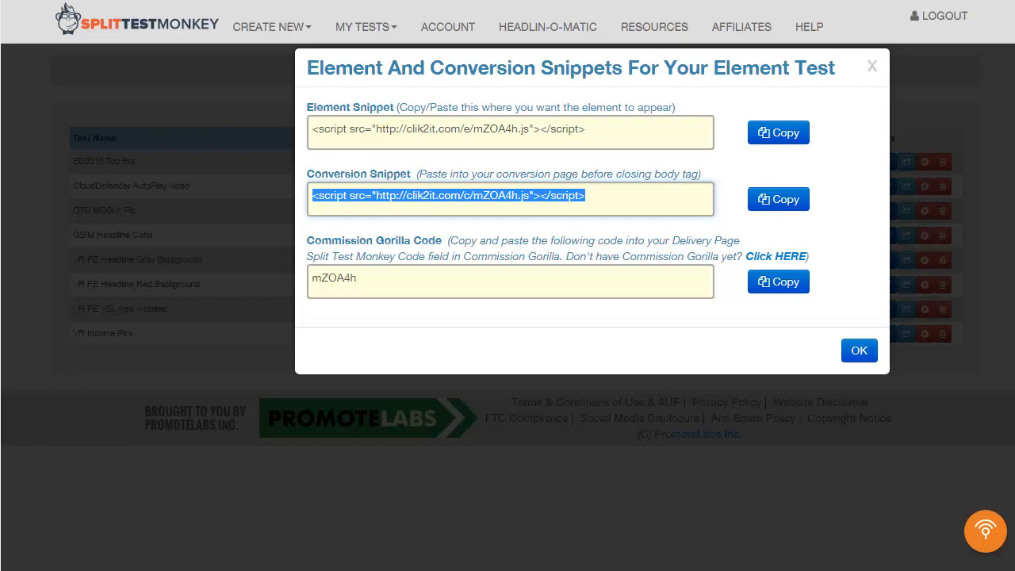
click(866, 353)
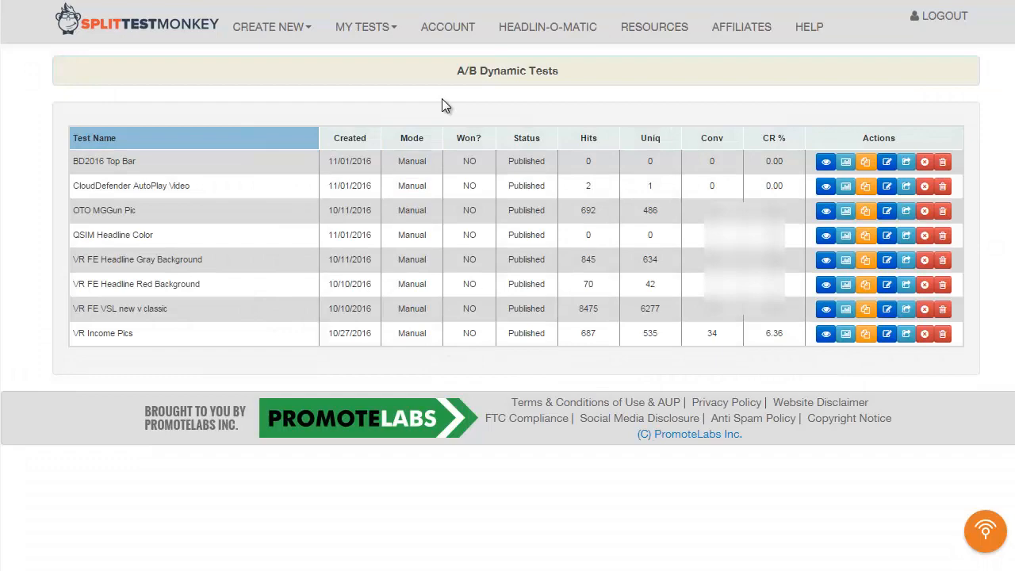
Step: Open the statistics of the VR FE VSL new v classic test from the A/B dynamic tests list
click(373, 34)
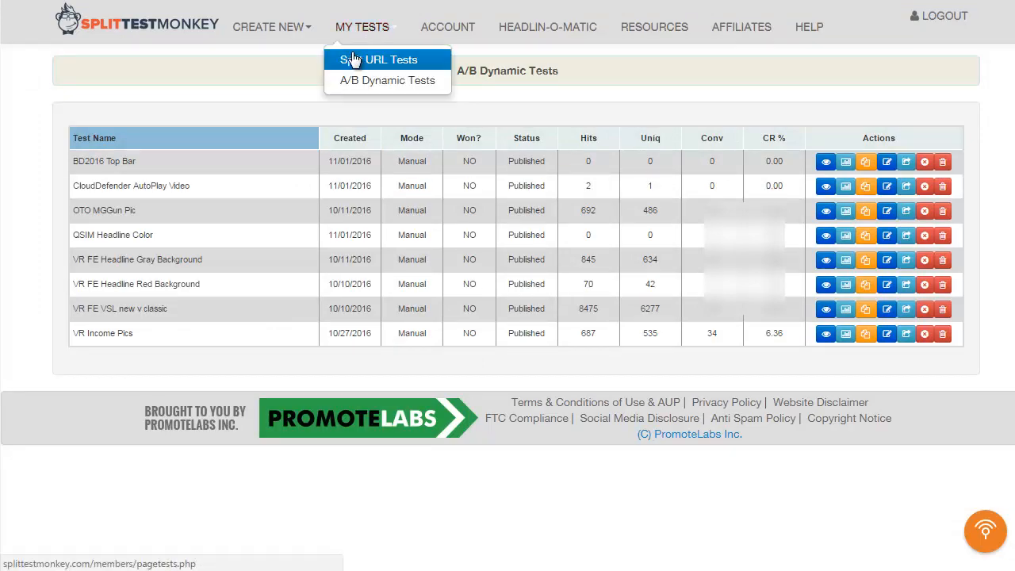
click(282, 100)
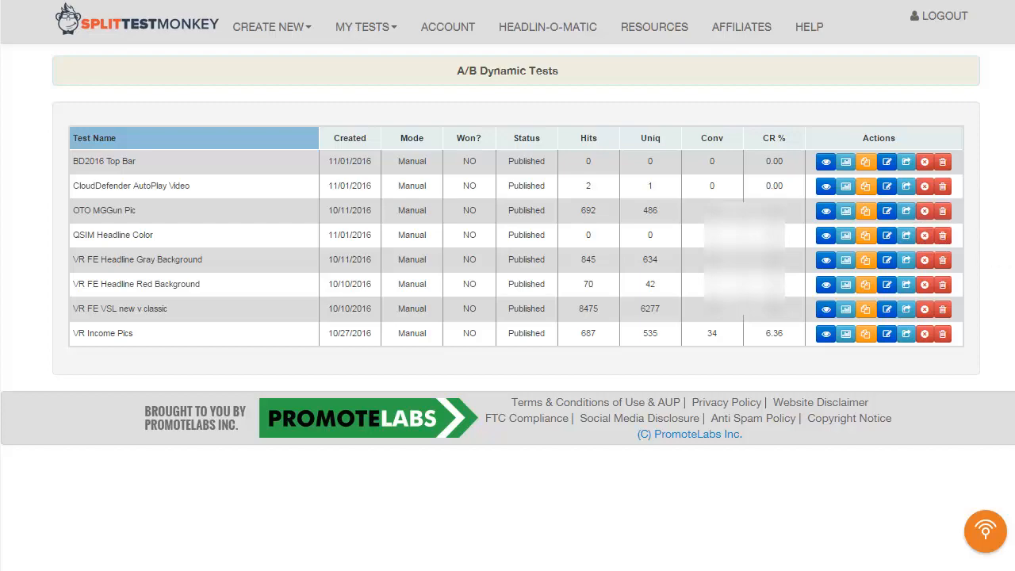
click(845, 313)
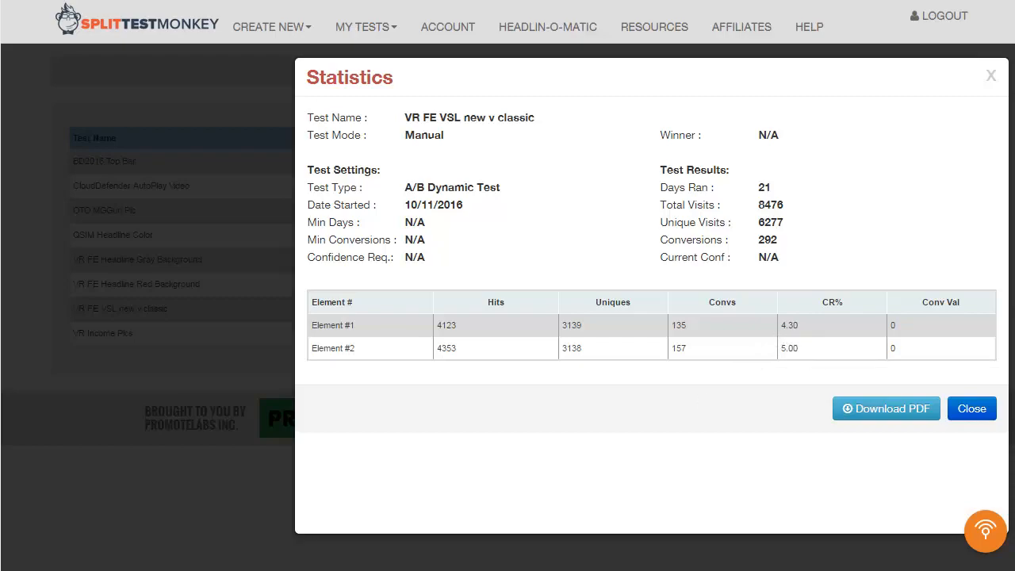
Step: Switch to the image SplitTestMonkey-VR-FE-VSL-Test1.png to compare the test's earlier statistics, and return to its current statistics in Split Test Monkey
key(alt+Tab)
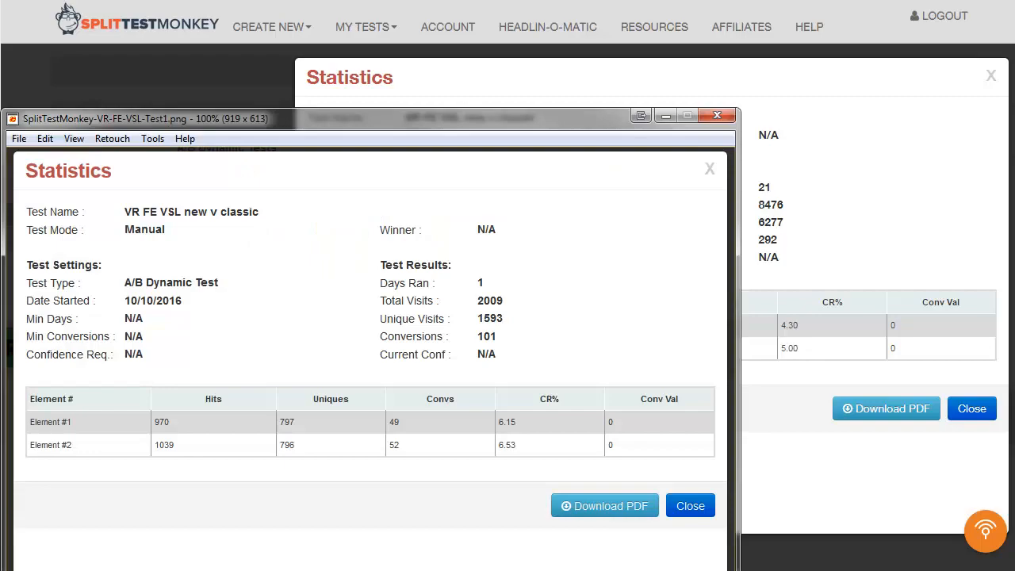
key(ctrl+shift+d)
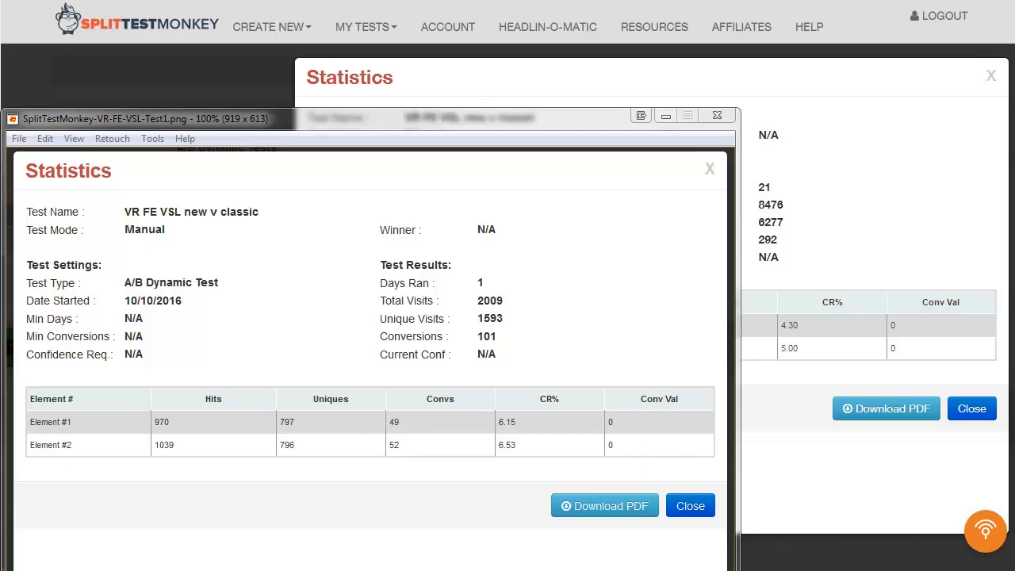
click(838, 258)
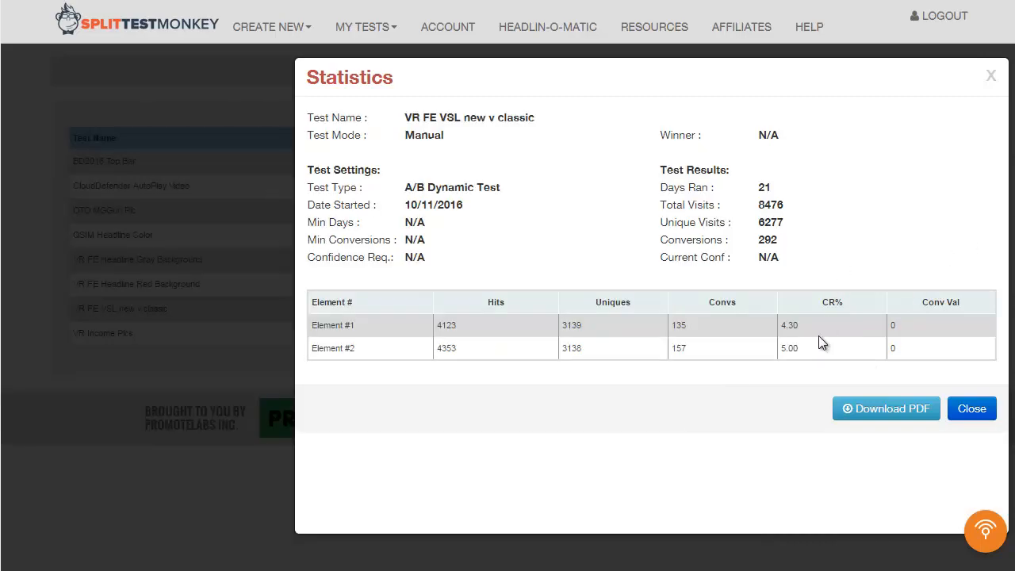